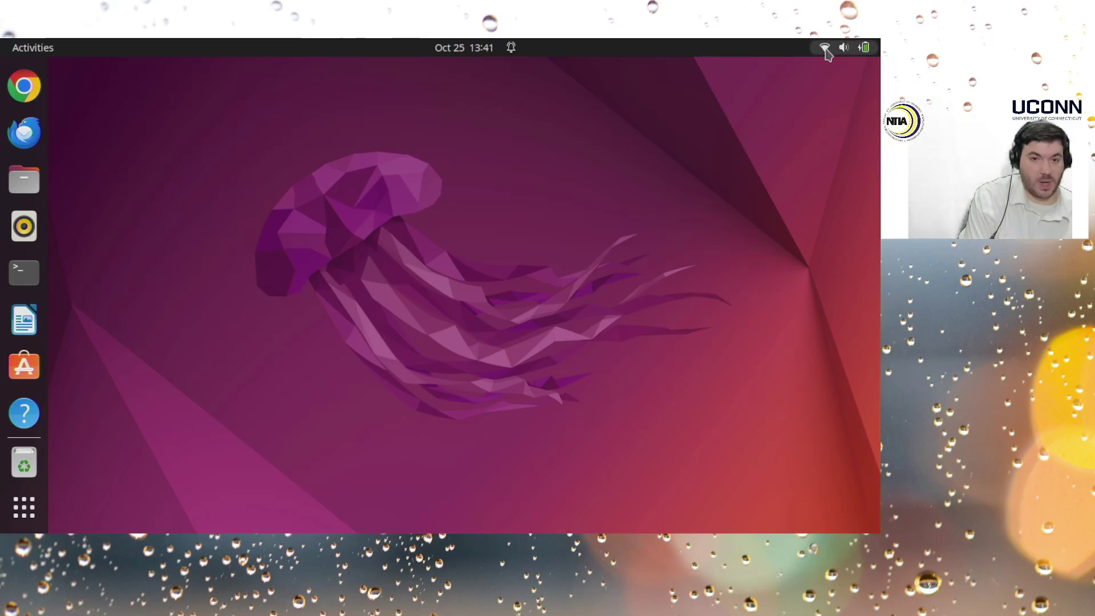
Open the system settings and set the desktop appearance to the Dark style with the bluish-green accent colour beside the lighter green
{"action": "left_click", "coordinate": [864, 48]}
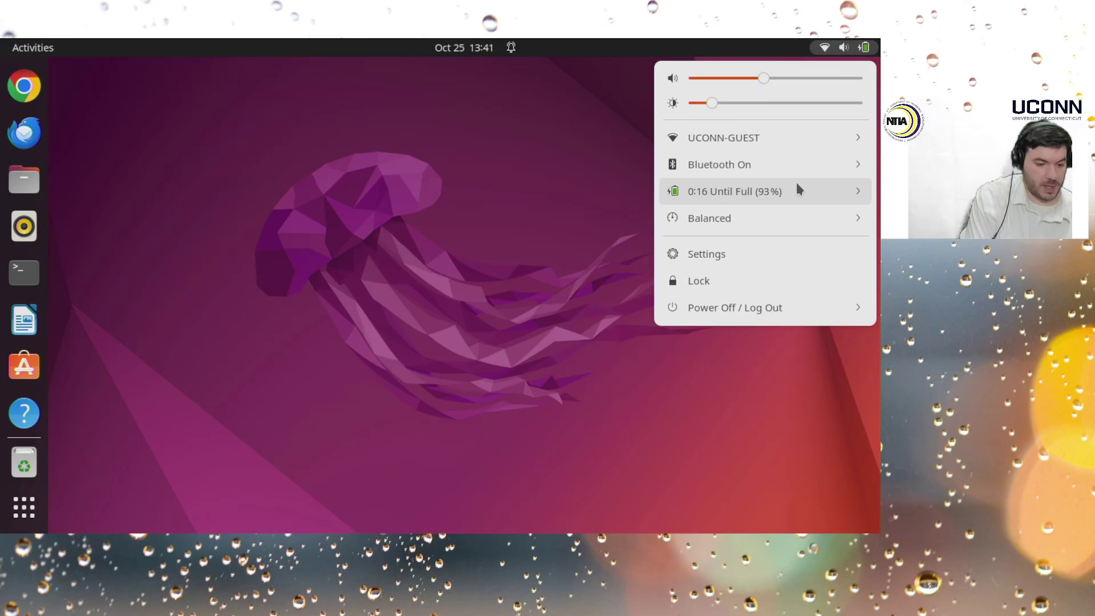
{"action": "left_click", "coordinate": [730, 253]}
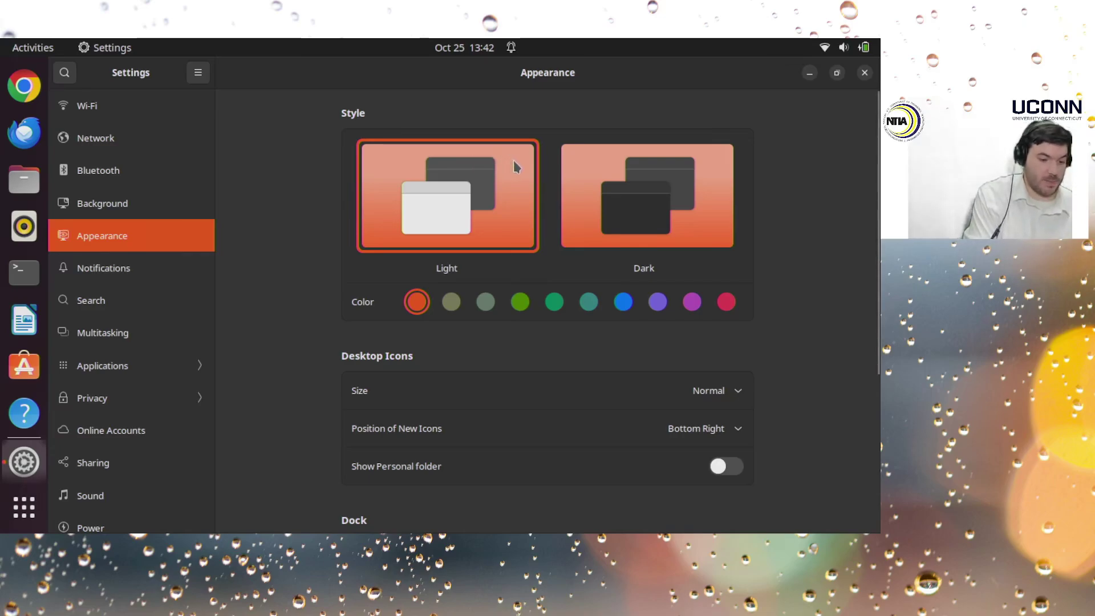
{"action": "left_click", "coordinate": [609, 196]}
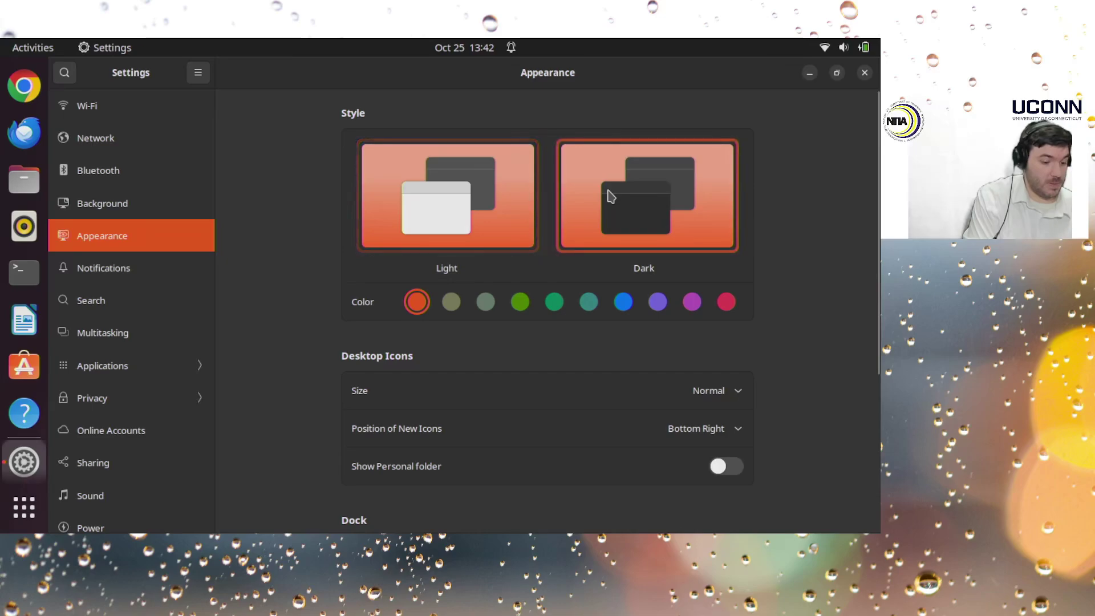
{"action": "left_click", "coordinate": [555, 304]}
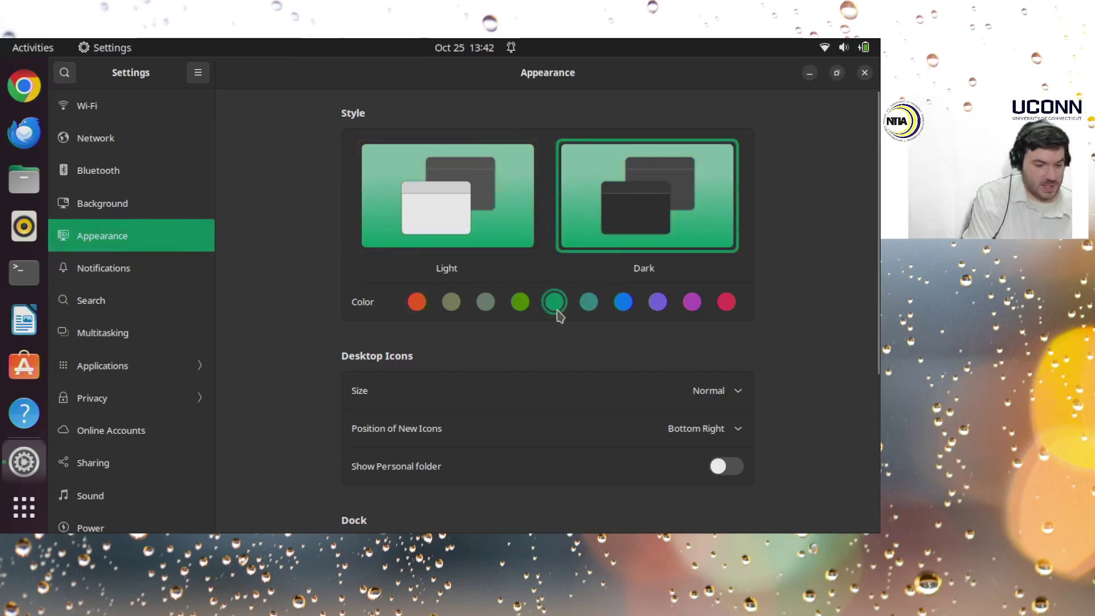
Set the dock's icon size to 16 and turn on Auto-hide the Dock, revealing the hidden dock to check it
{"action": "scroll", "coordinate": [652, 382], "scroll_direction": "down", "scroll_amount": 10}
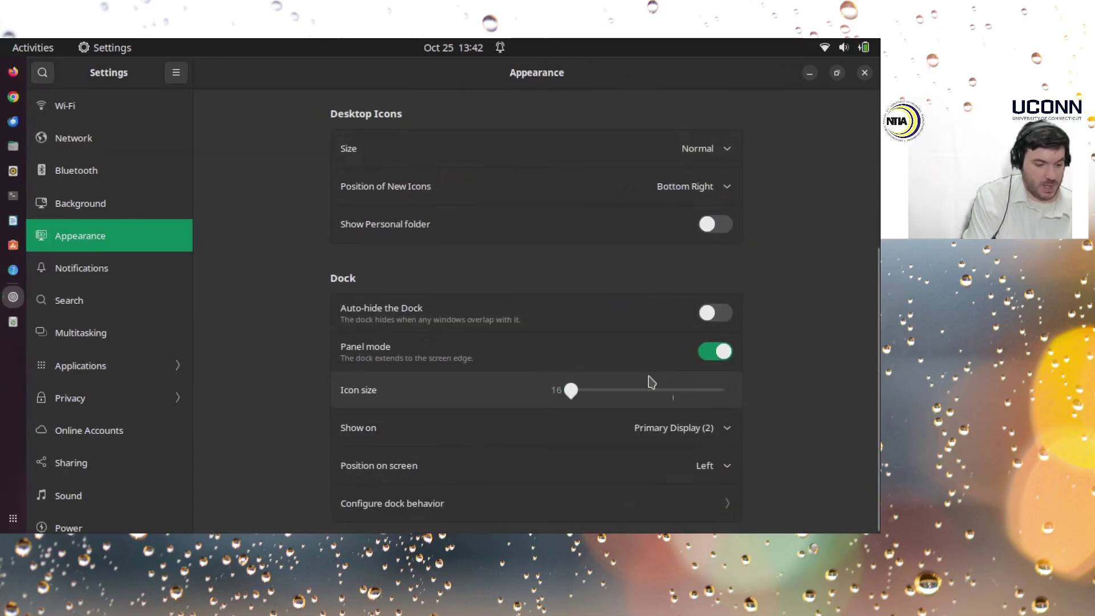
{"action": "scroll", "coordinate": [670, 400], "scroll_direction": "up", "scroll_amount": 8}
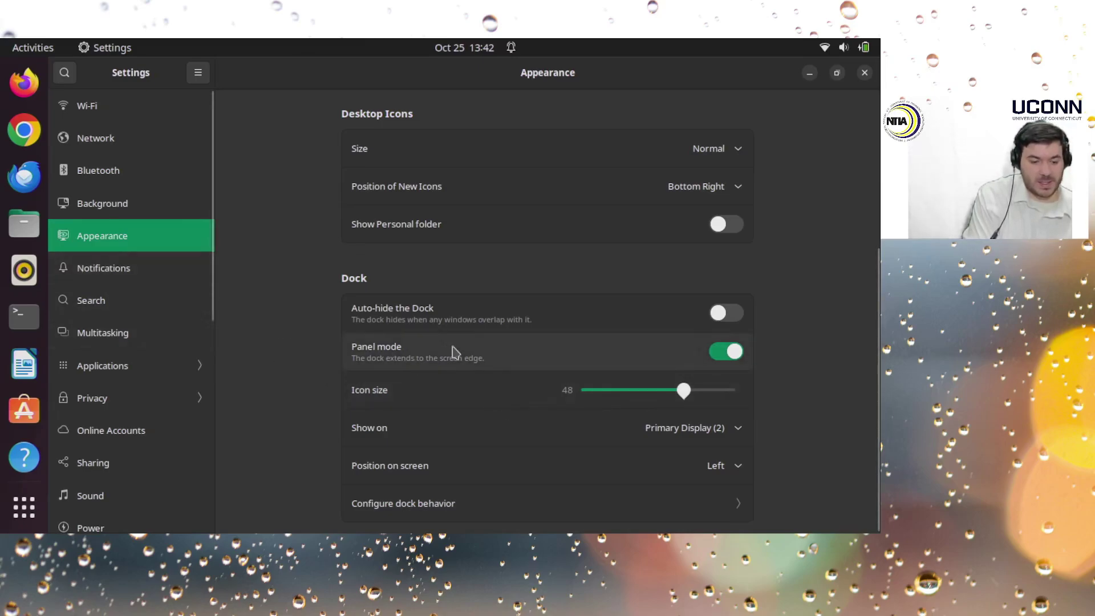
{"action": "scroll", "coordinate": [632, 387], "scroll_direction": "up", "scroll_amount": 5}
{"action": "scroll", "coordinate": [633, 392], "scroll_direction": "down", "scroll_amount": 10}
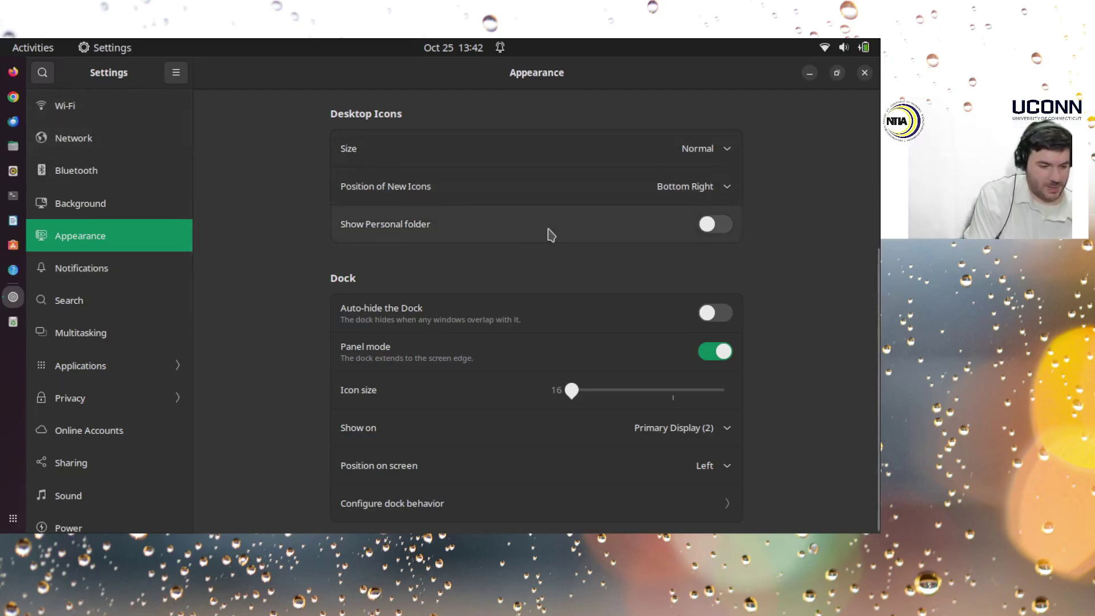
{"action": "left_click", "coordinate": [720, 322]}
{"action": "mouse_move", "coordinate": [1, 436]}
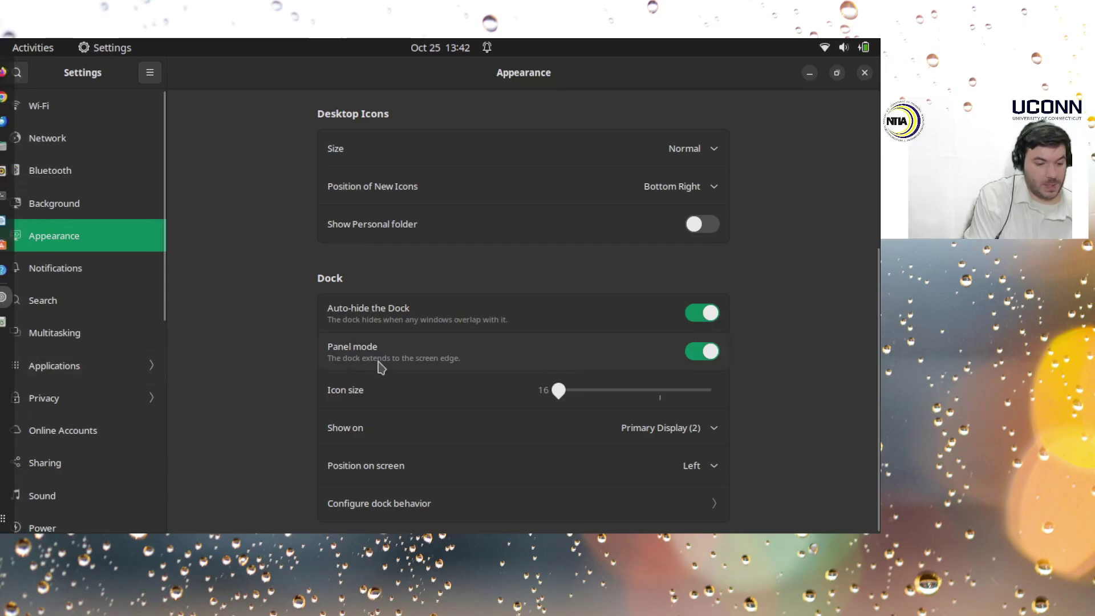
Turn off the dock's Panel mode, reveal the dock to view its shortened form, and turn Panel mode back on
{"action": "left_click", "coordinate": [702, 365]}
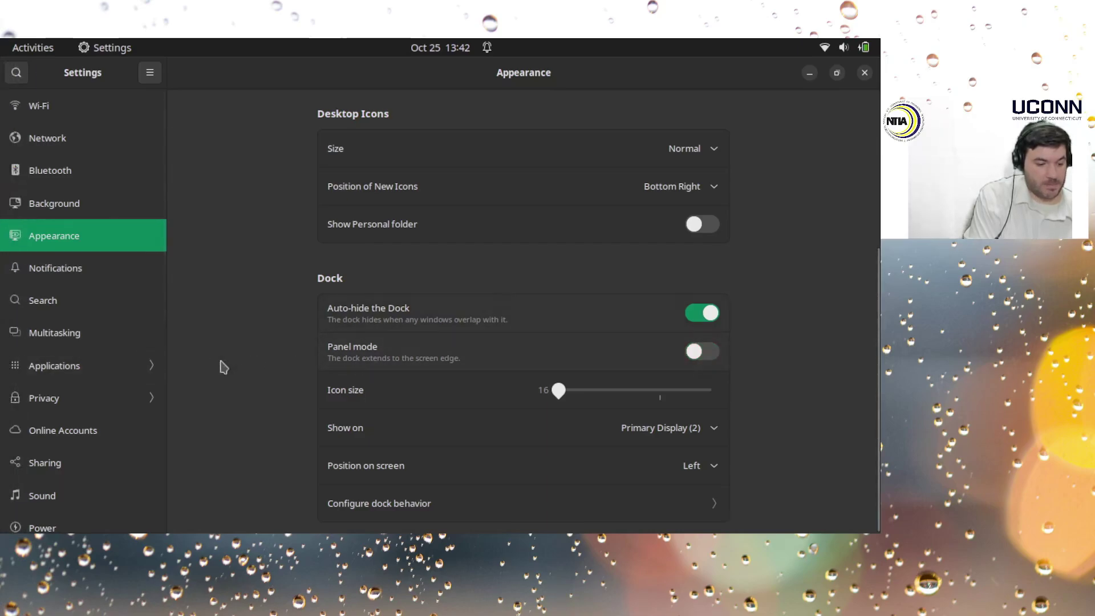
{"action": "mouse_move", "coordinate": [3, 365]}
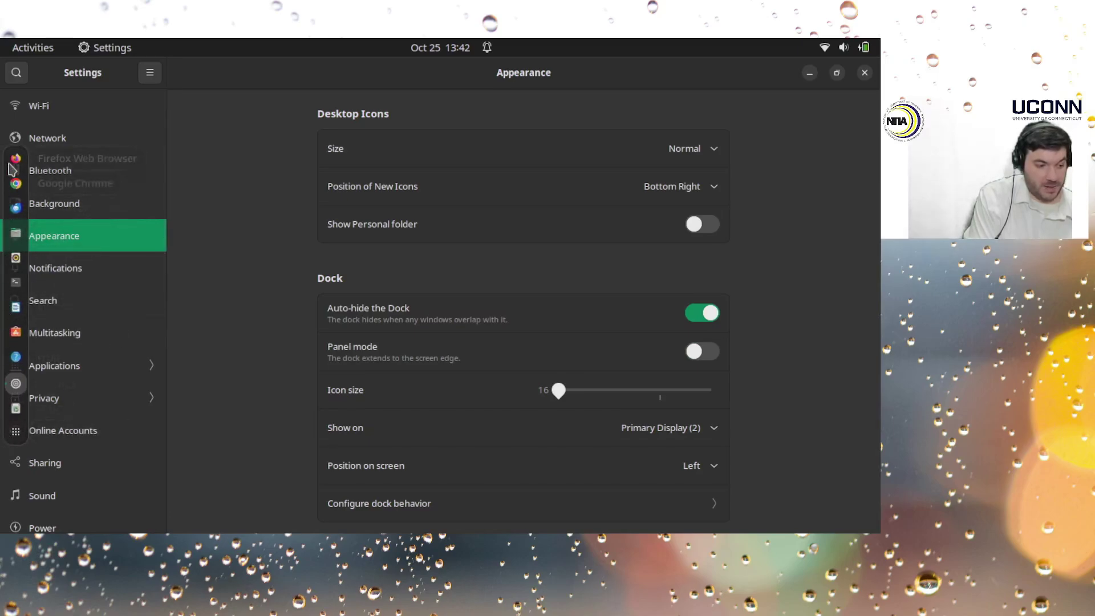
{"action": "left_click", "coordinate": [705, 358]}
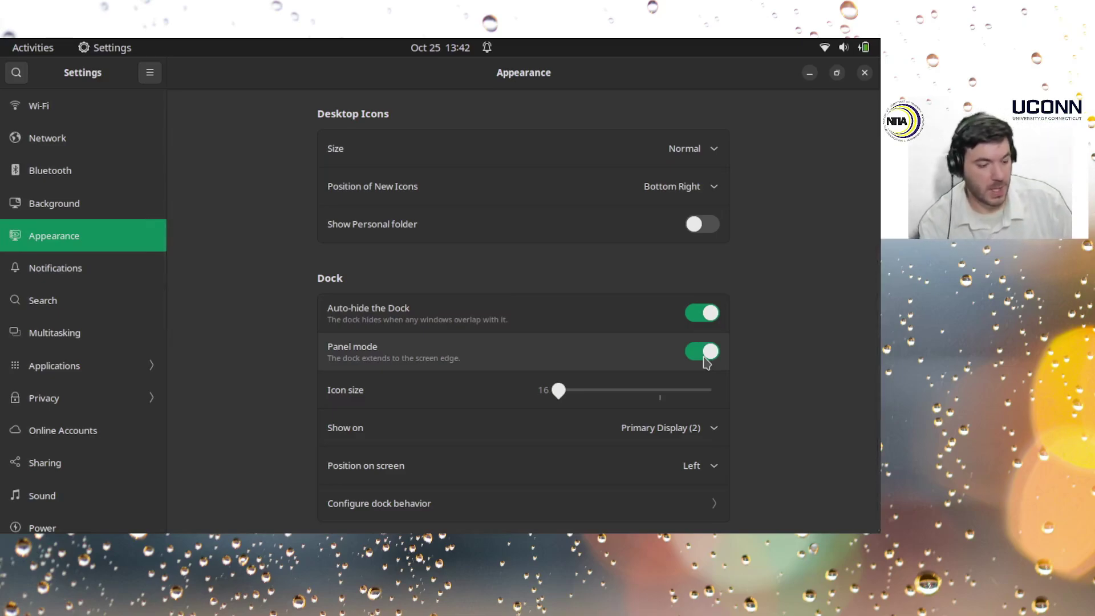
Try the dock's Bottom and Right positions on screen and return it to Left
{"action": "left_click", "coordinate": [713, 467]}
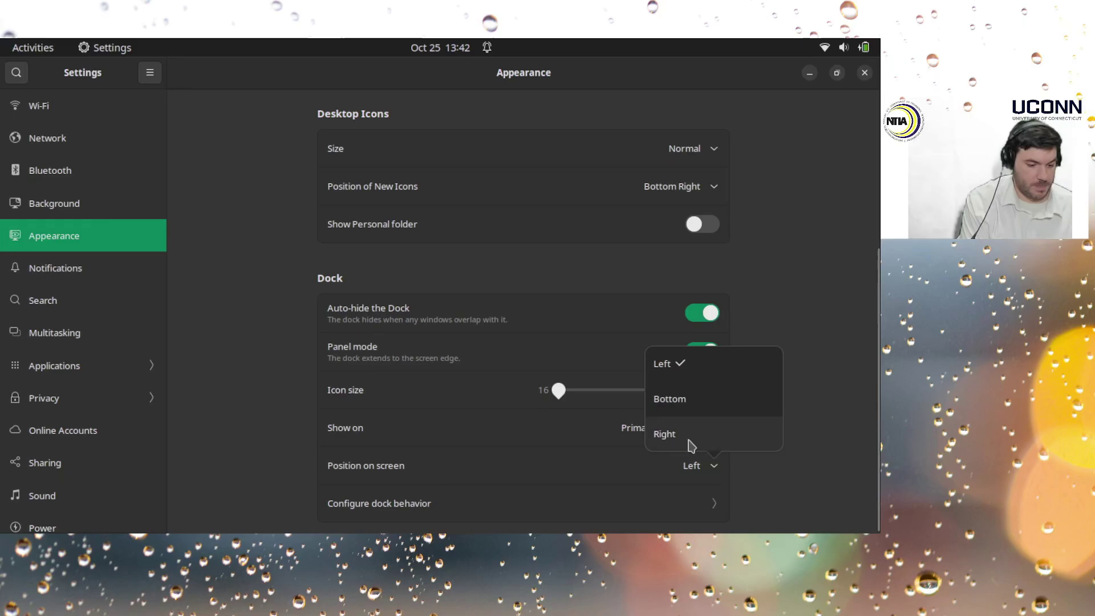
{"action": "left_click", "coordinate": [680, 407]}
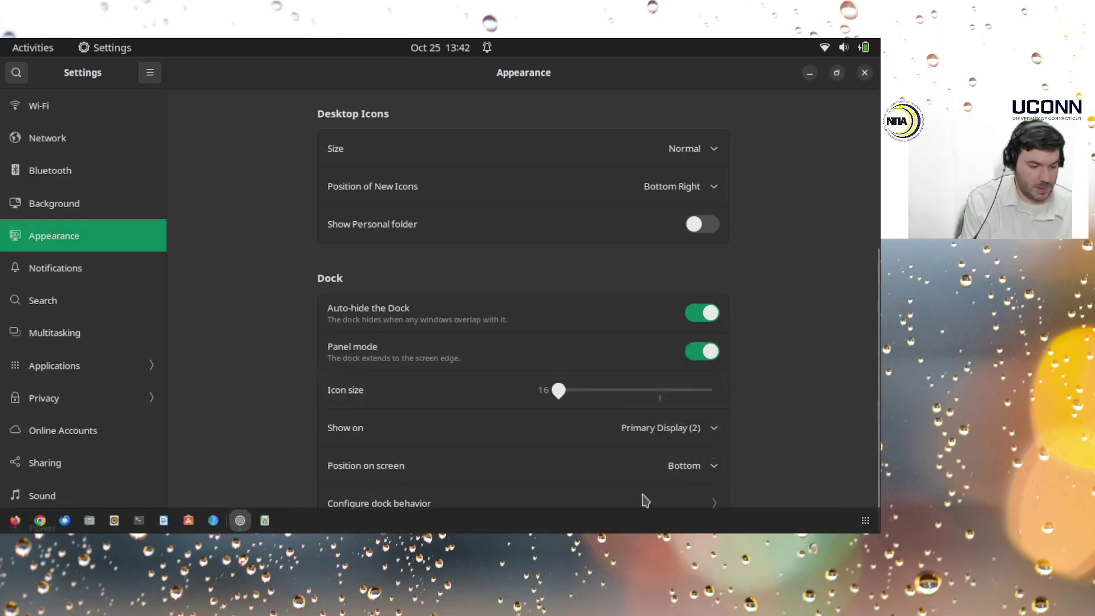
{"action": "left_click", "coordinate": [711, 466]}
{"action": "left_click", "coordinate": [673, 437]}
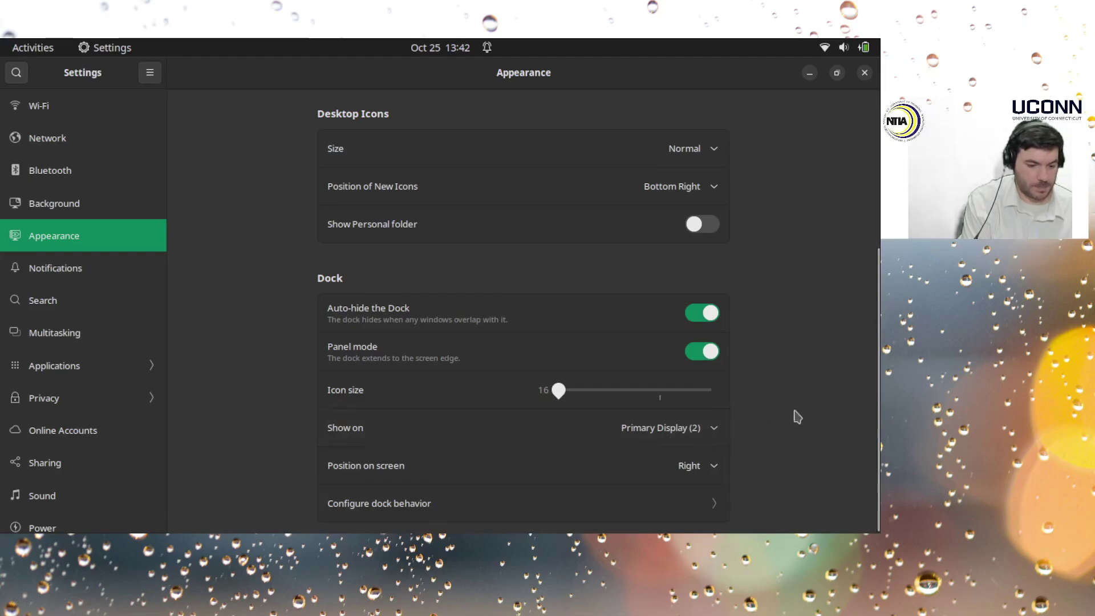
{"action": "left_click", "coordinate": [705, 465]}
{"action": "left_click", "coordinate": [681, 378]}
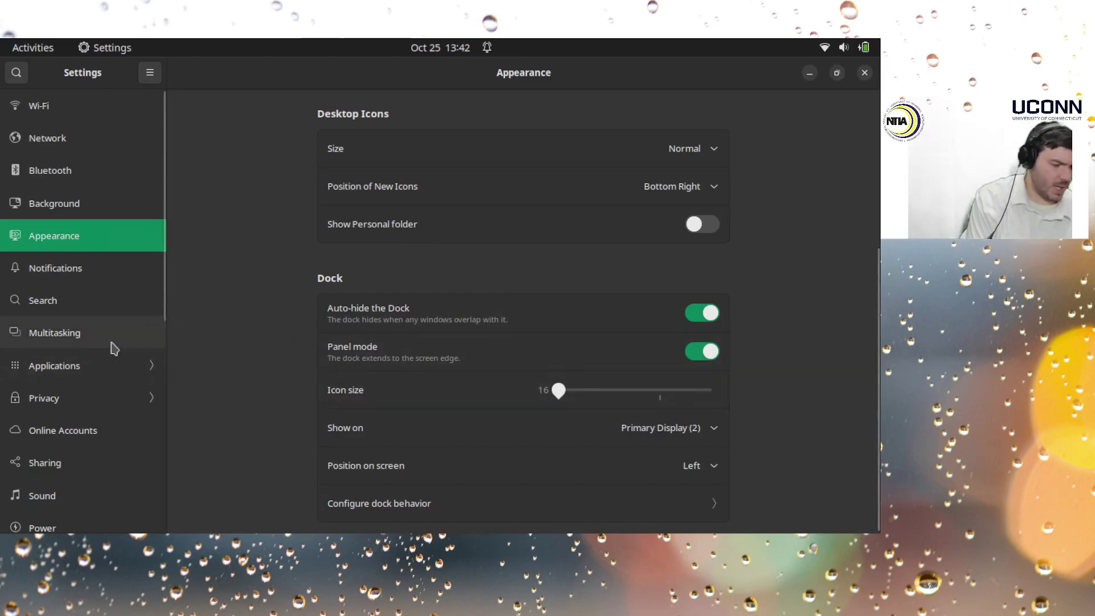
{"action": "scroll", "coordinate": [110, 345], "scroll_direction": "down", "scroll_amount": 5}
{"action": "scroll", "coordinate": [110, 342], "scroll_direction": "up", "scroll_amount": 5}
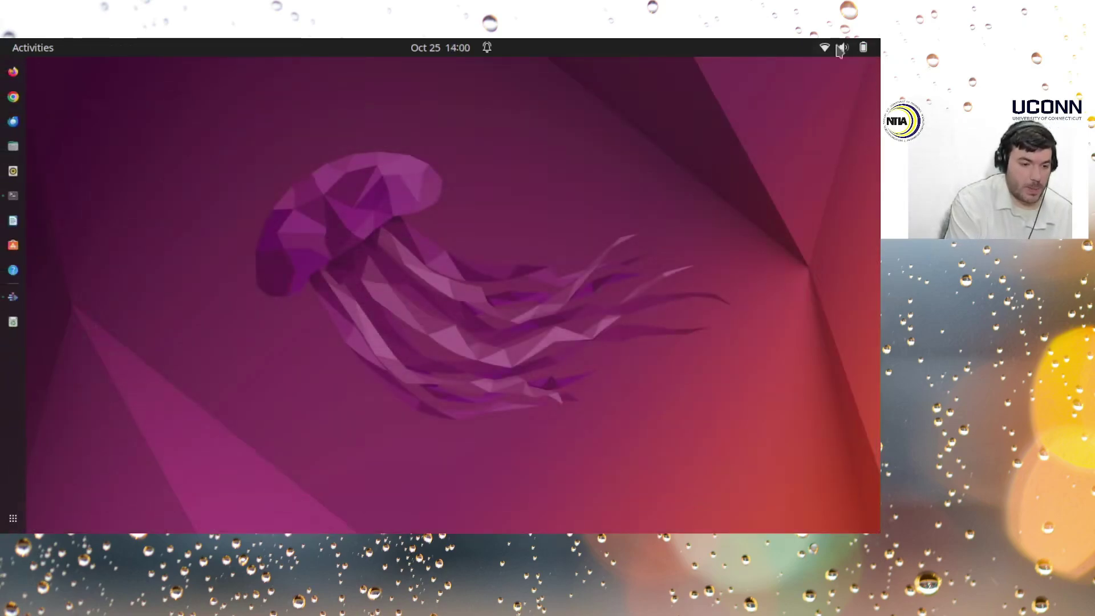
Show the system's Power Off / Log Out options
{"action": "left_click", "coordinate": [835, 51]}
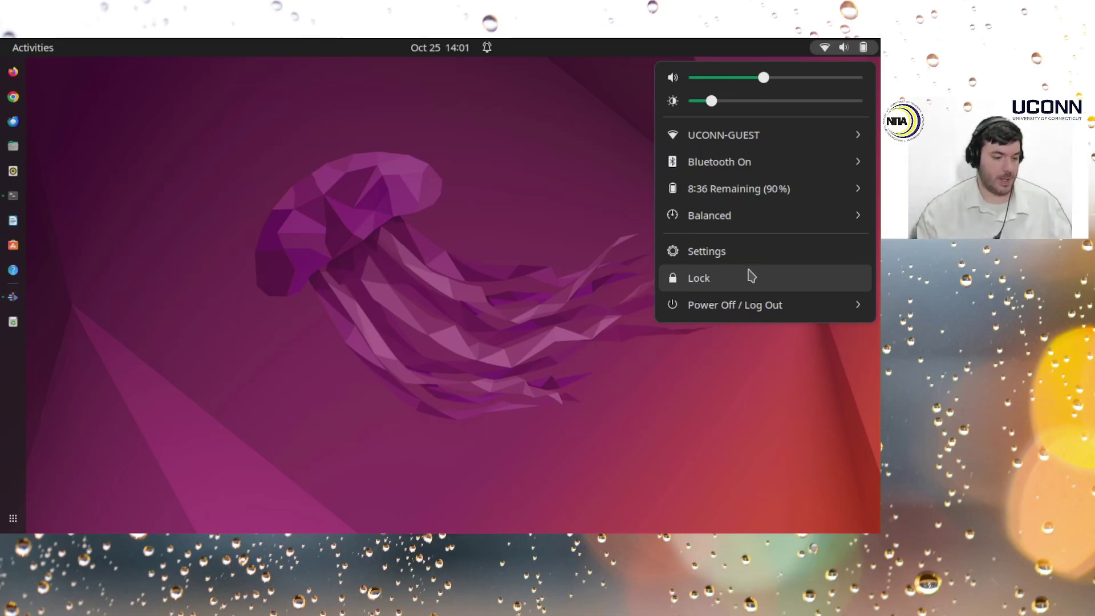
{"action": "left_click", "coordinate": [749, 312]}
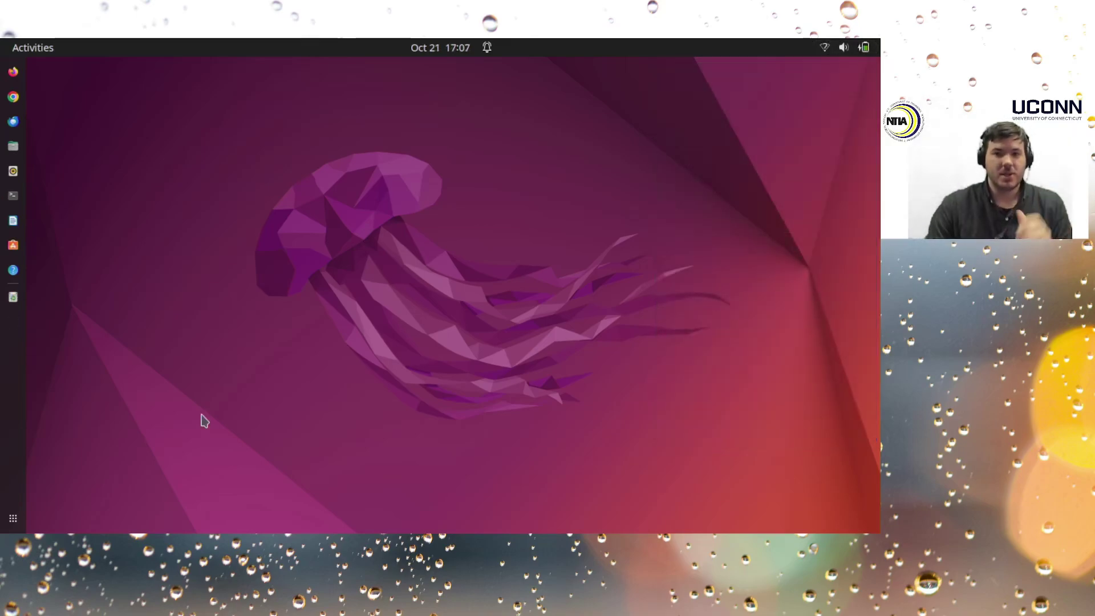
Search the installed applications for "Libre" and launch LibreOffice Writer
{"action": "left_click", "coordinate": [12, 521]}
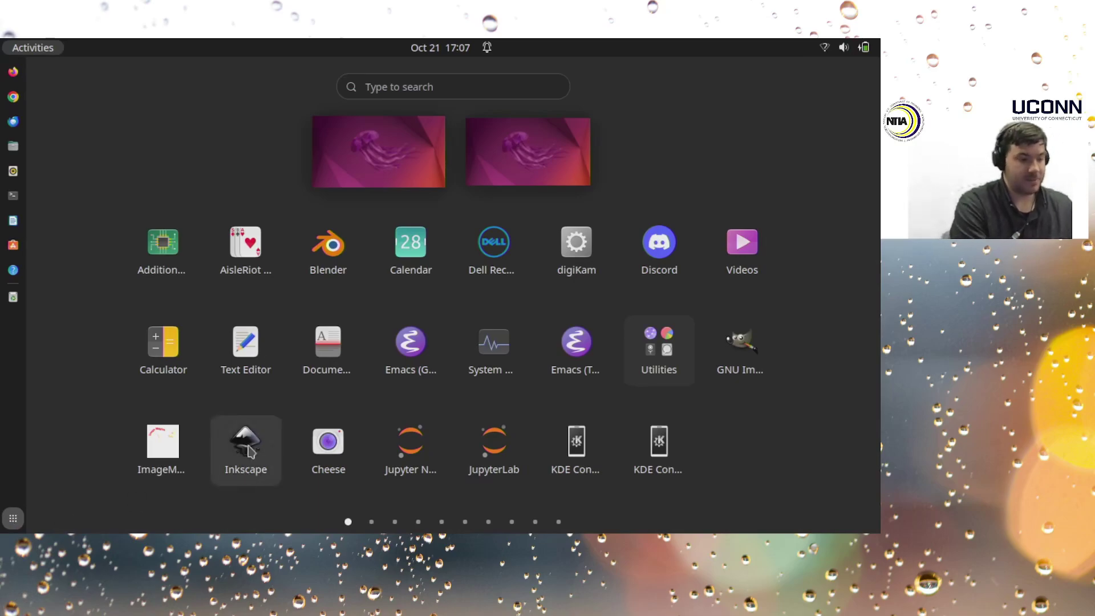
{"action": "left_click", "coordinate": [406, 82]}
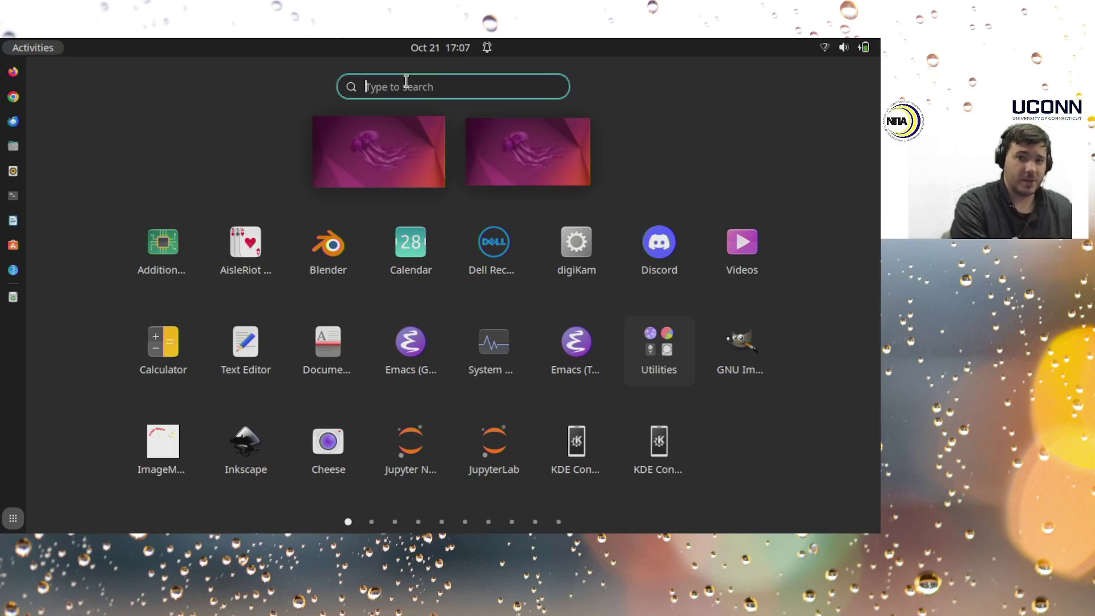
{"action": "type", "text": "Libre"}
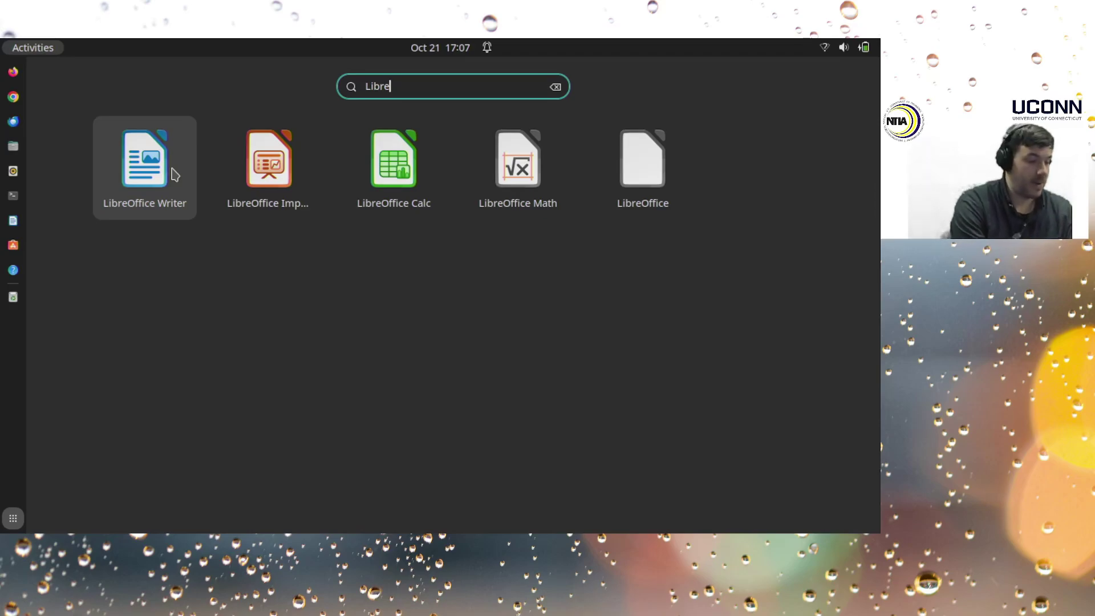
{"action": "left_click", "coordinate": [145, 166]}
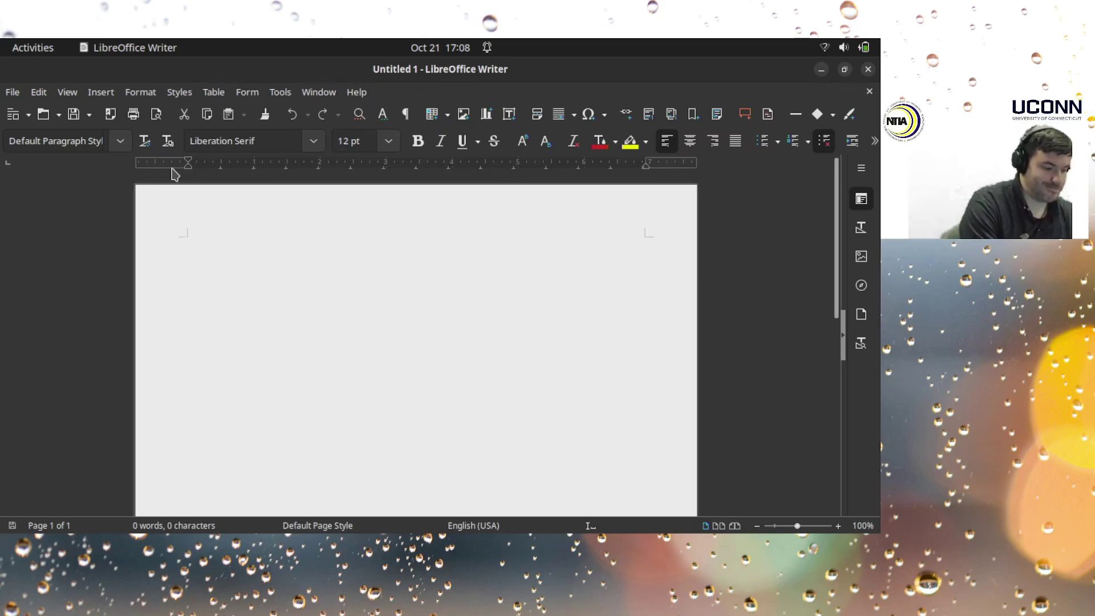
Write "This is an example document" on the first line and "Hello world!!!" on the second line of the blank document
{"action": "type", "text": "This is an example document"}
{"action": "key", "text": "Return"}
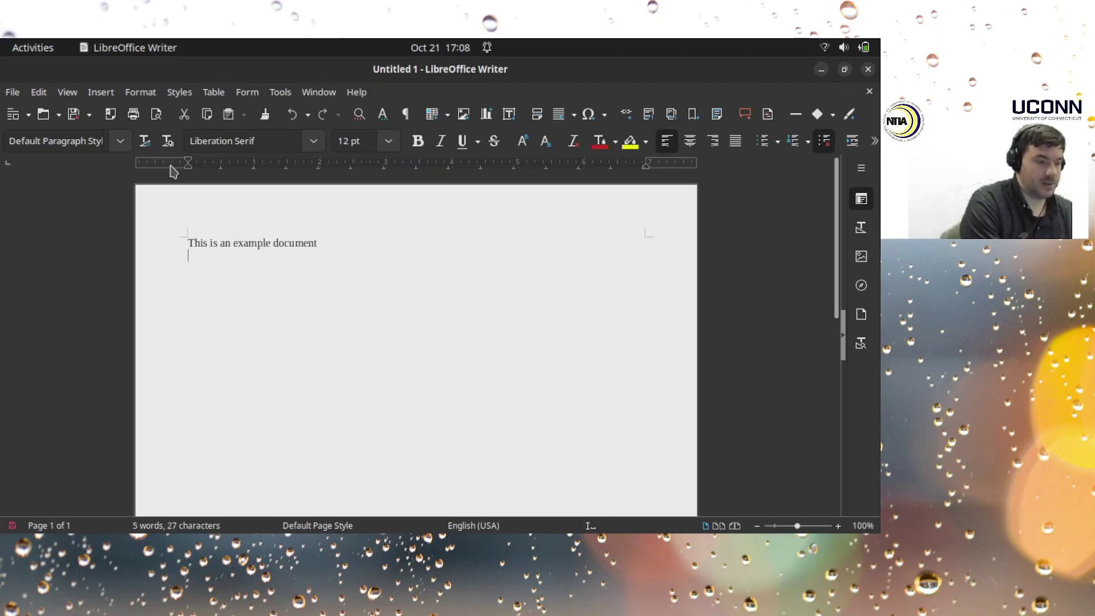
{"action": "type", "text": "H"}
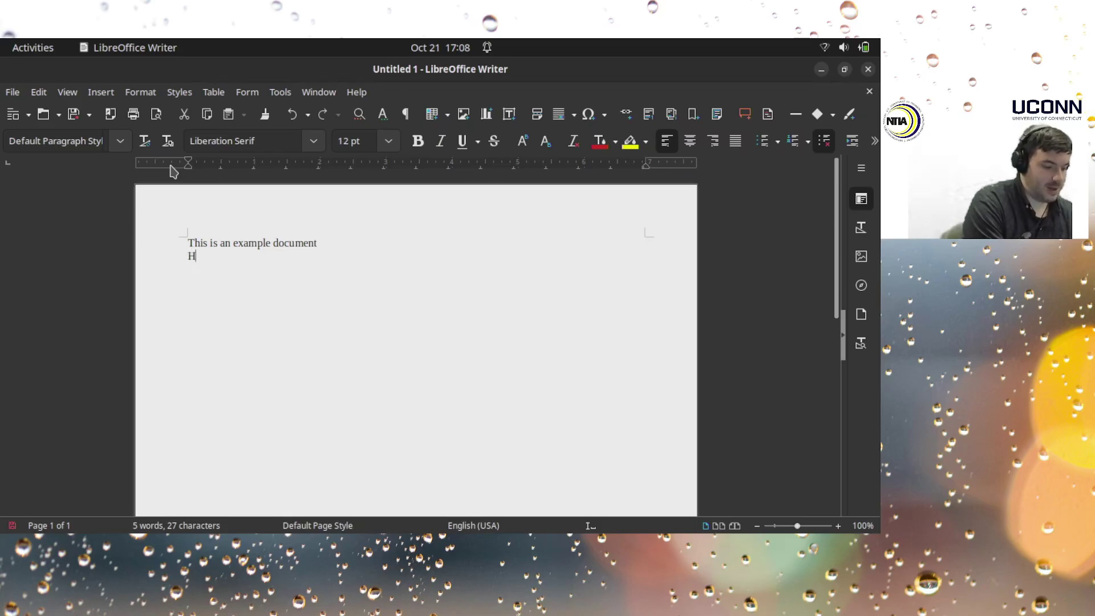
{"action": "type", "text": "ello world"}
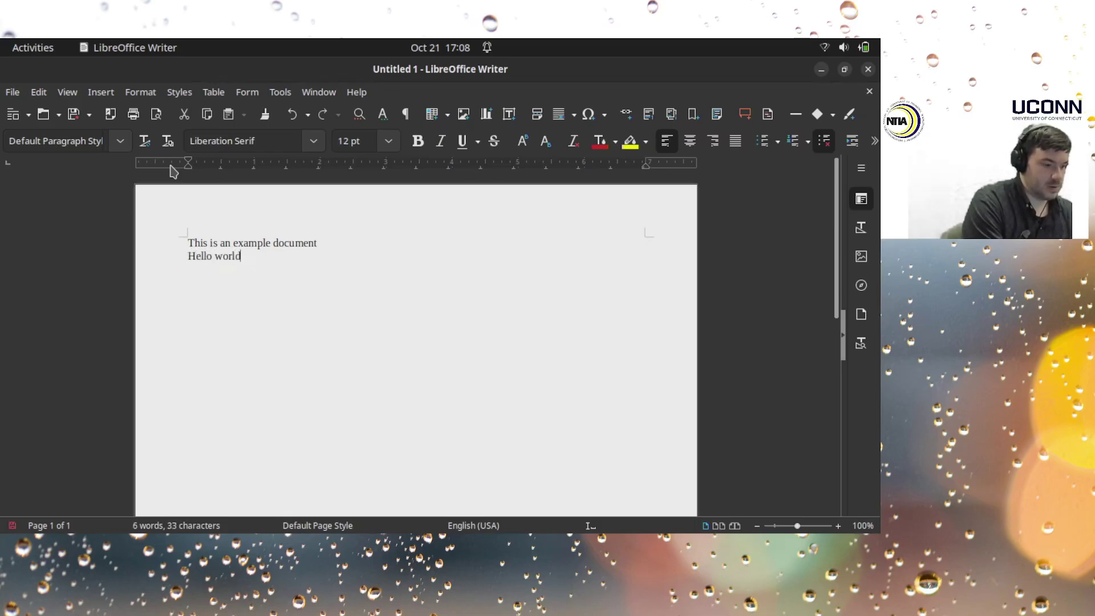
{"action": "type", "text": "!!!"}
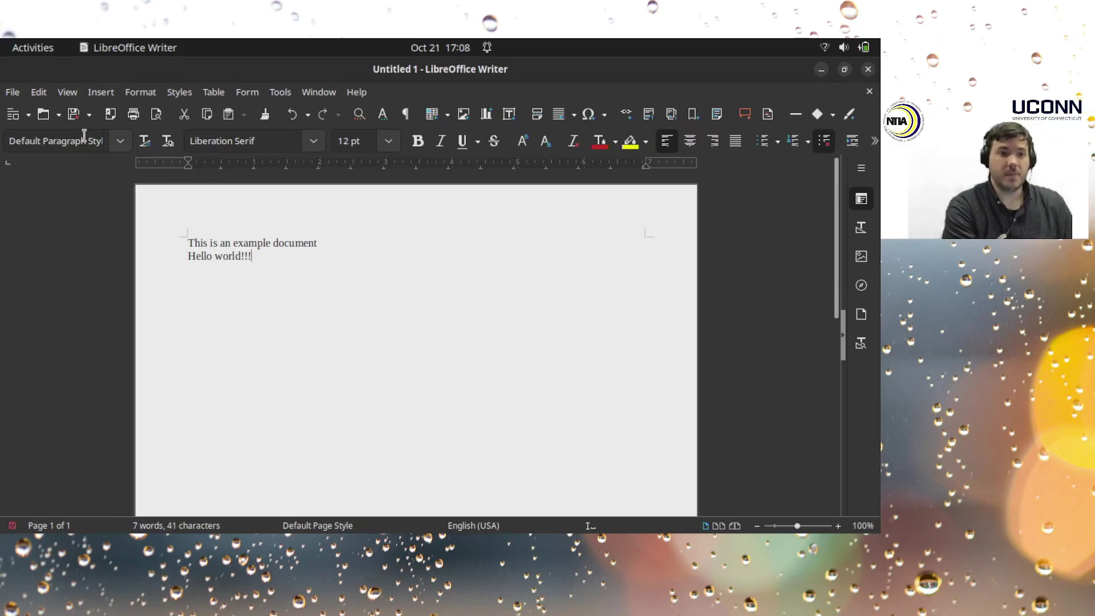
Save the document in the home folder as exampleDocument in ODF Text Document (.odt) format
{"action": "left_click", "coordinate": [12, 92]}
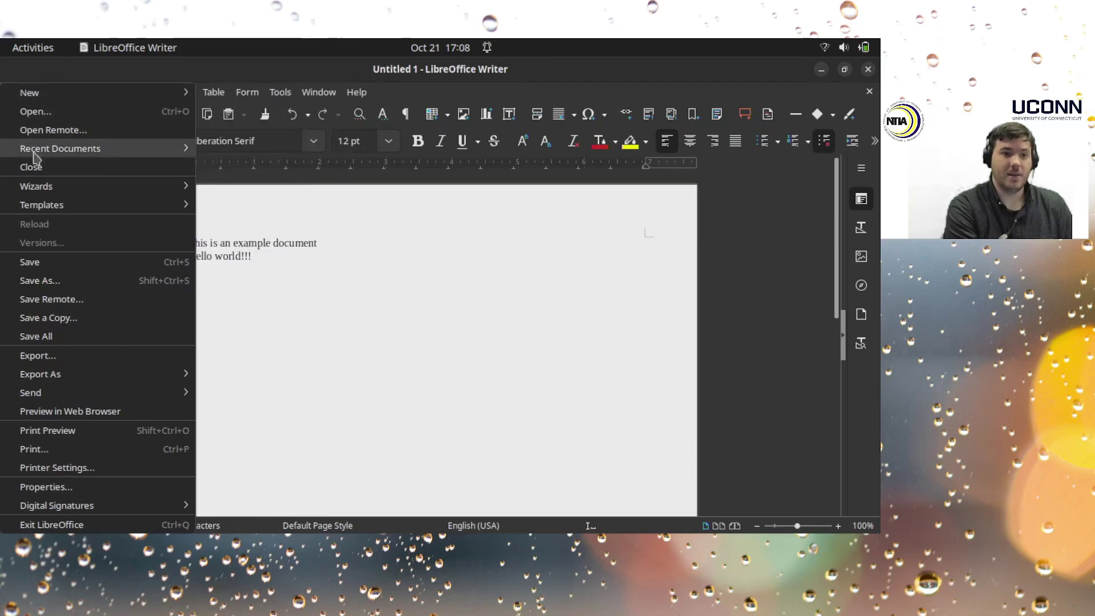
{"action": "left_click", "coordinate": [51, 281]}
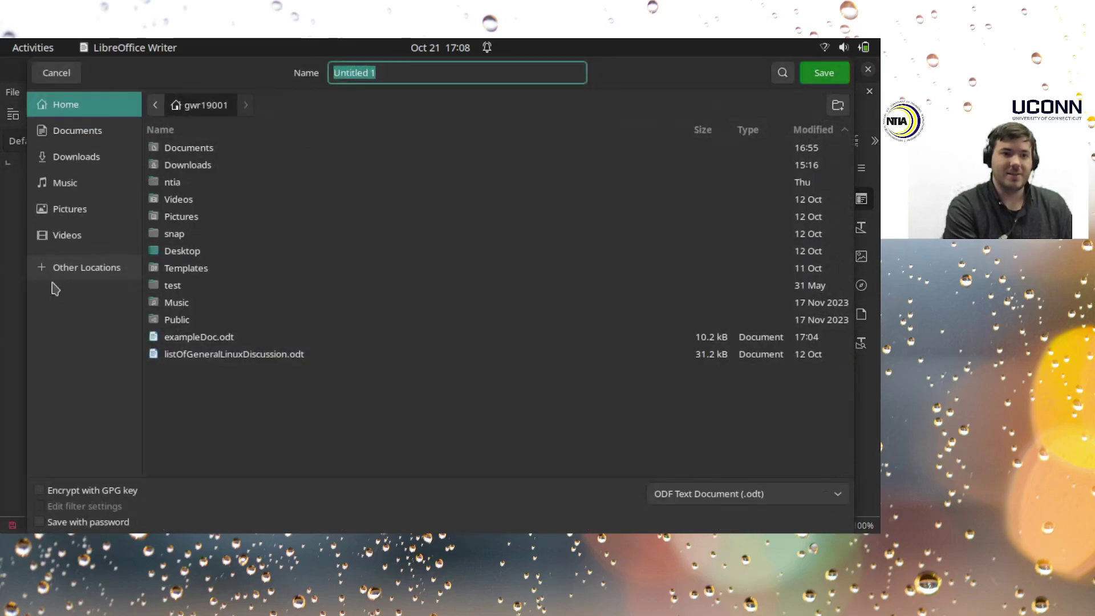
{"action": "type", "text": "ex"}
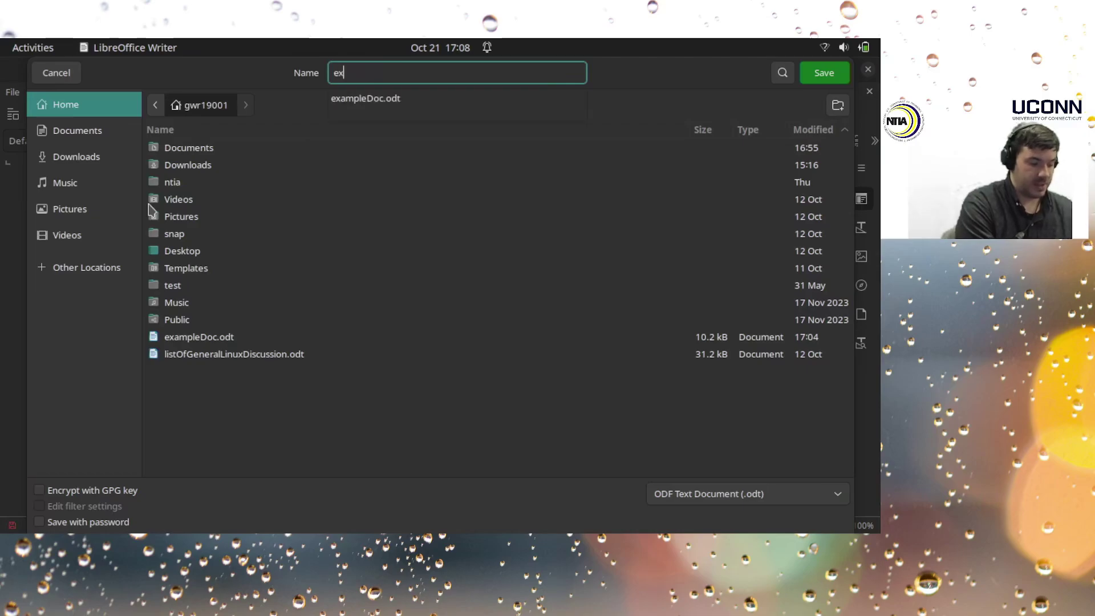
{"action": "type", "text": "ampleDocument"}
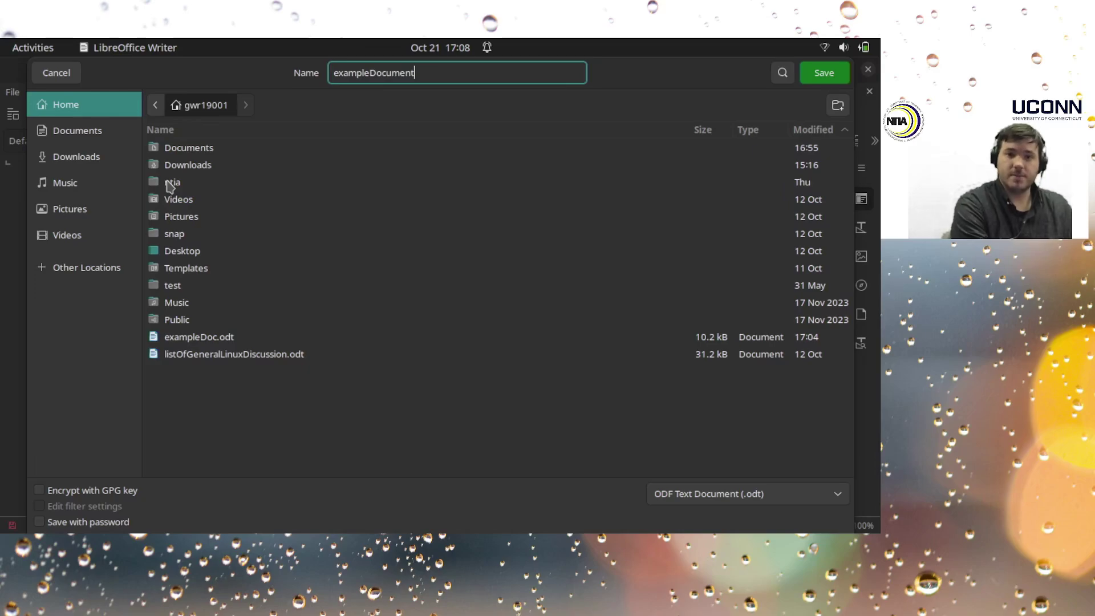
{"action": "key", "text": "Return"}
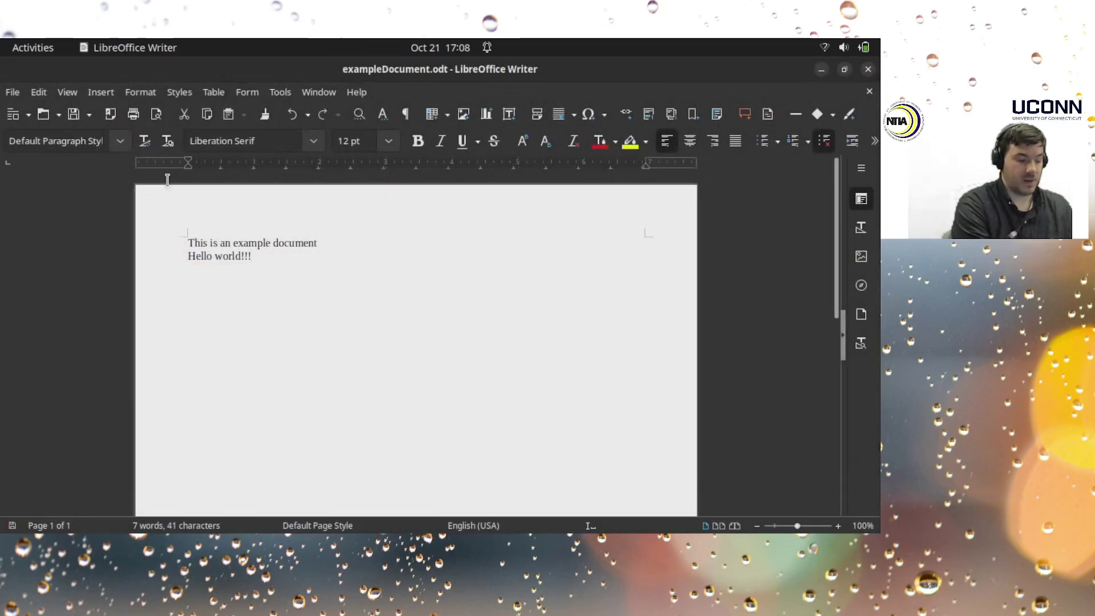
Save the document again as exampleDocument in Word 2007–365 (.docx) format, keeping the Word format when asked
{"action": "left_click", "coordinate": [20, 95]}
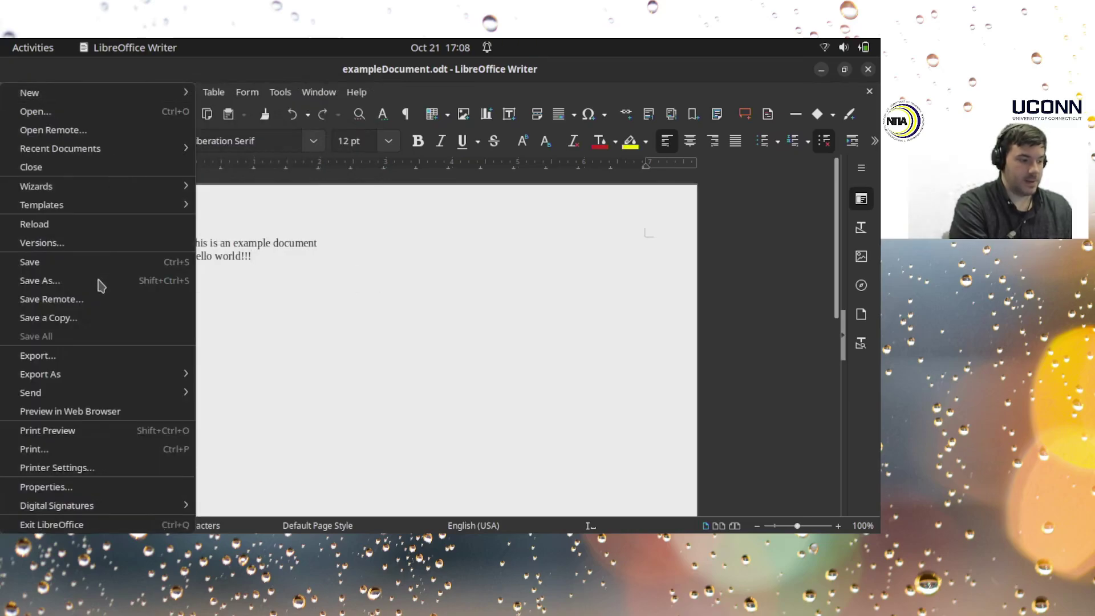
{"action": "left_click", "coordinate": [99, 282]}
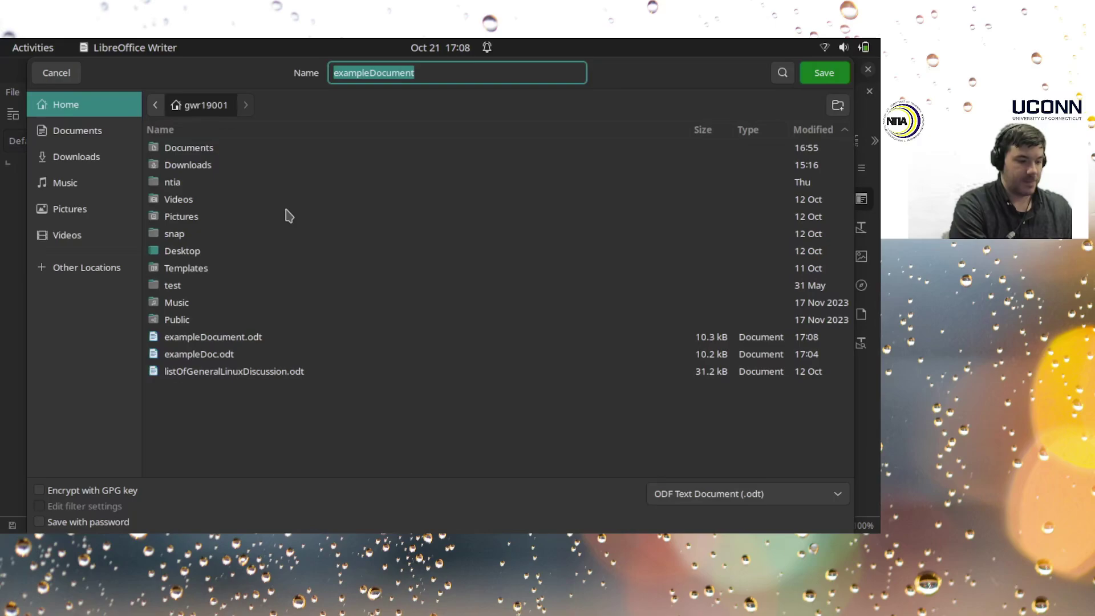
{"action": "left_click", "coordinate": [680, 493]}
{"action": "left_click", "coordinate": [680, 494]}
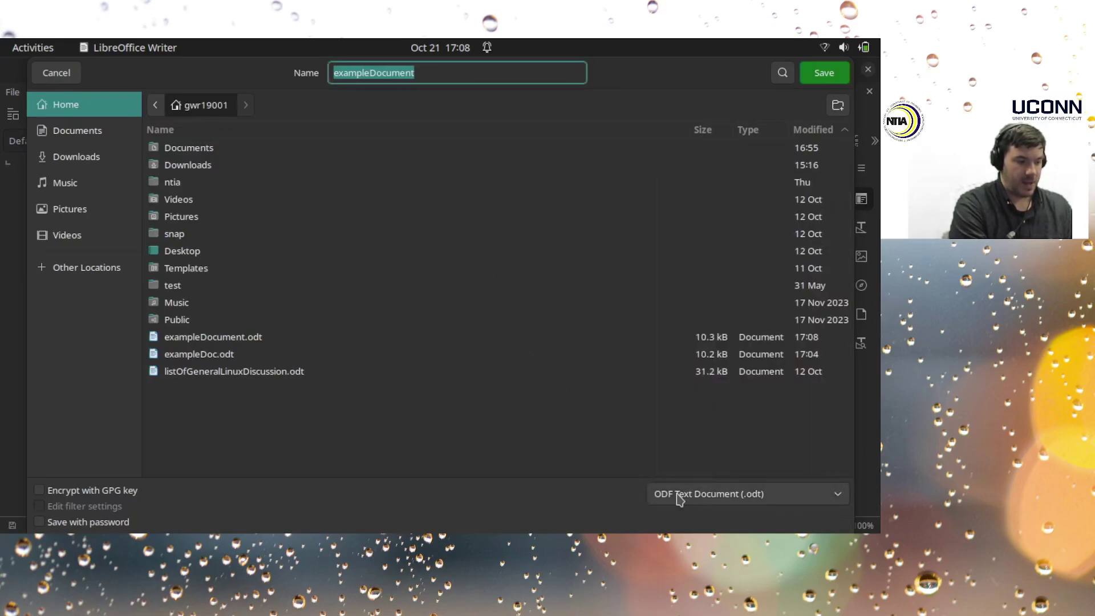
{"action": "left_click", "coordinate": [745, 495]}
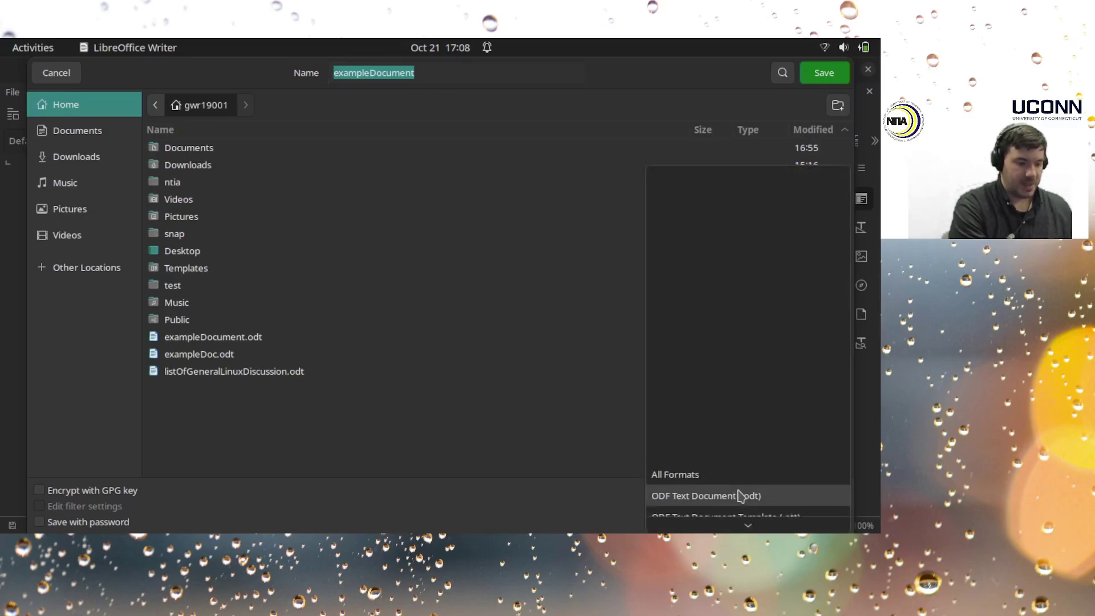
{"action": "scroll", "coordinate": [740, 496], "scroll_direction": "down", "scroll_amount": 5}
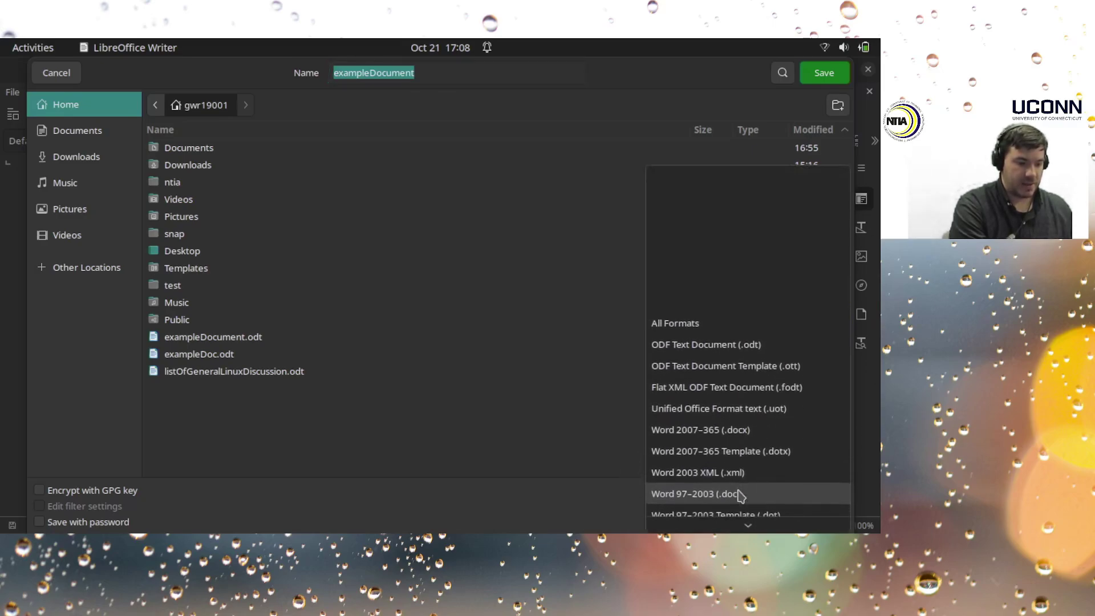
{"action": "left_click", "coordinate": [758, 437]}
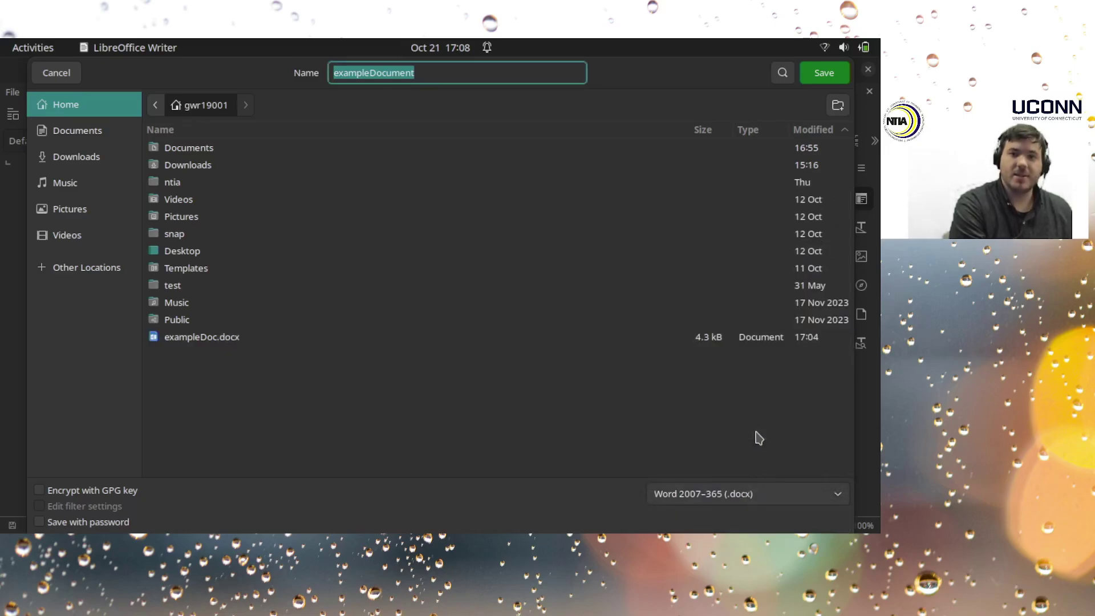
{"action": "left_click", "coordinate": [831, 73]}
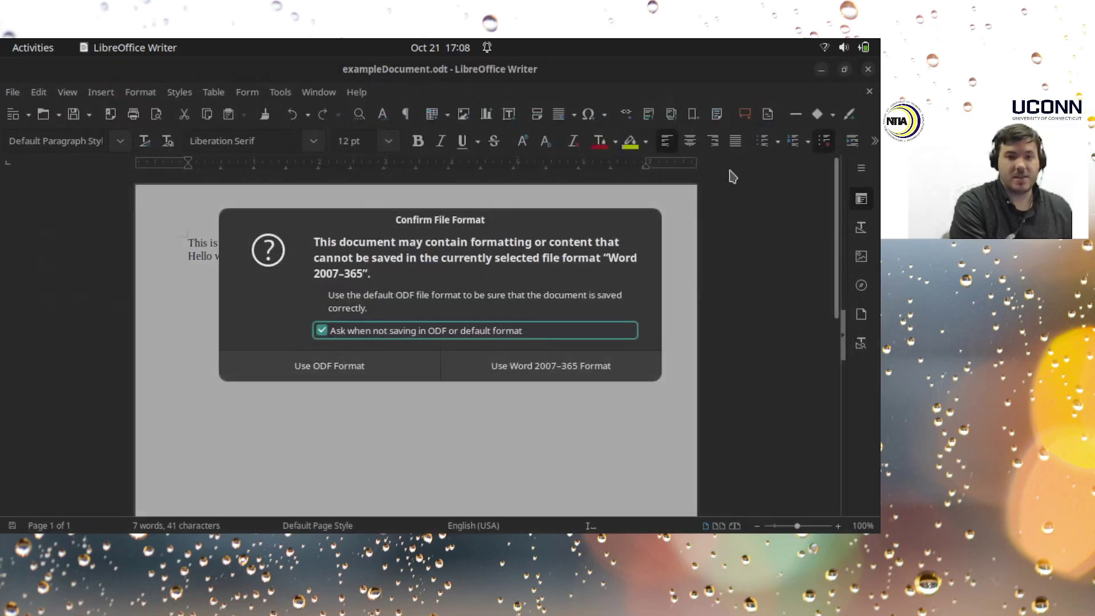
{"action": "left_click", "coordinate": [596, 368]}
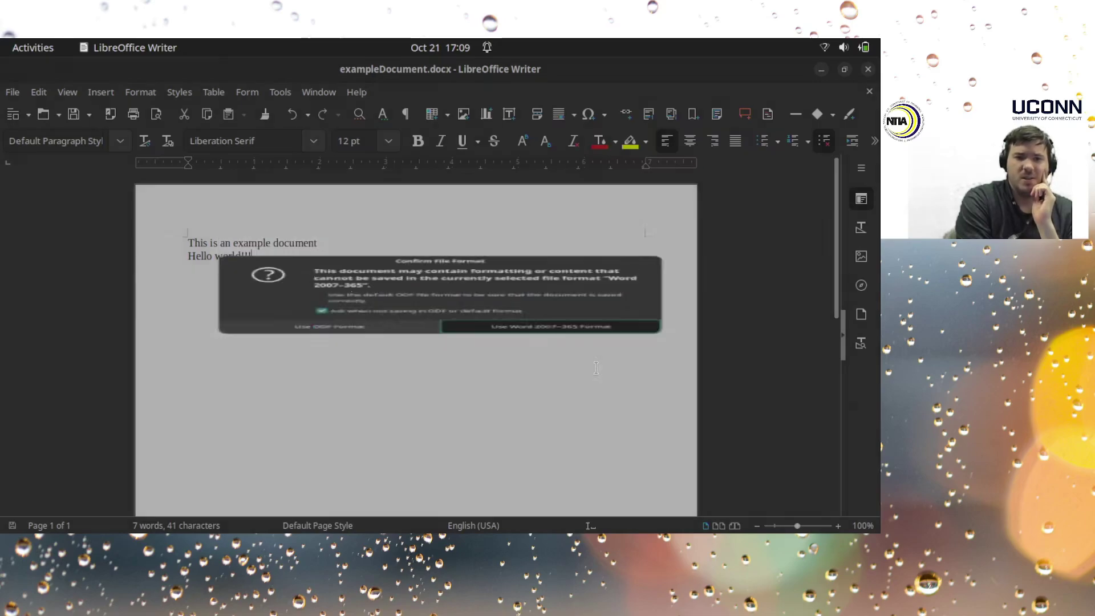